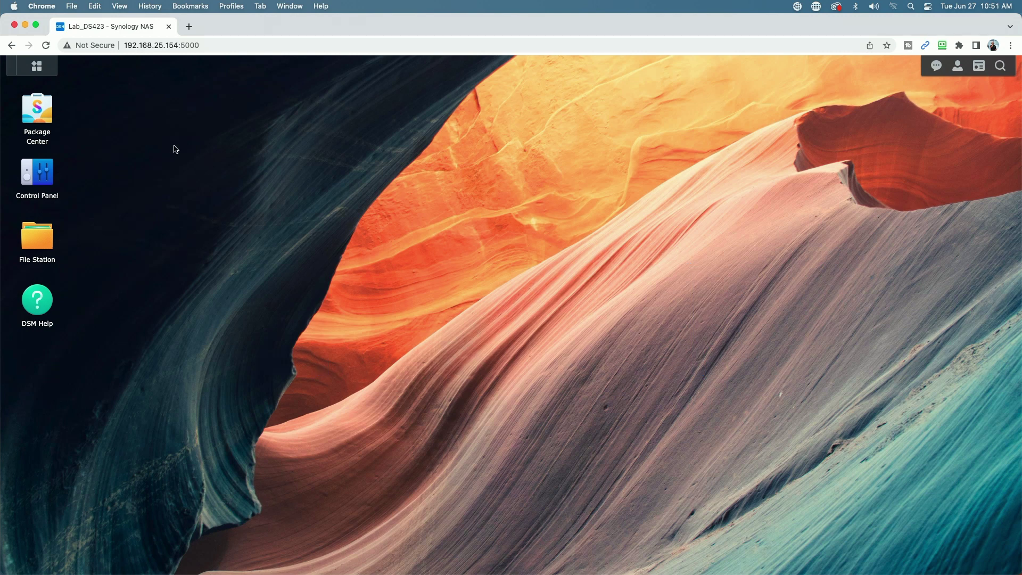
Open Control Panel's User & Group and open the guest account's settings to confirm it is deactivated
{"action": "left_click", "coordinate": [36, 179]}
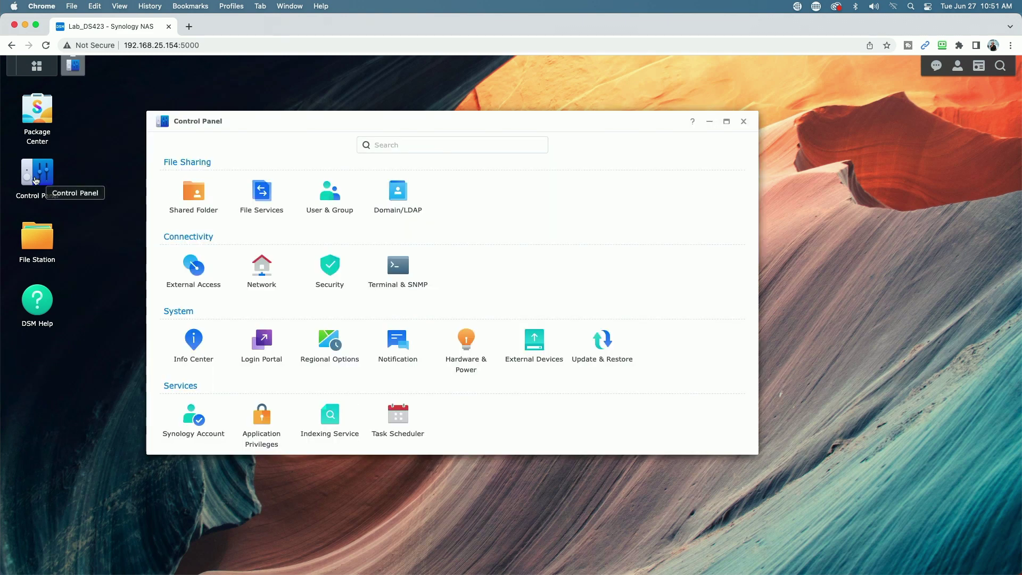
{"action": "left_click", "coordinate": [326, 194]}
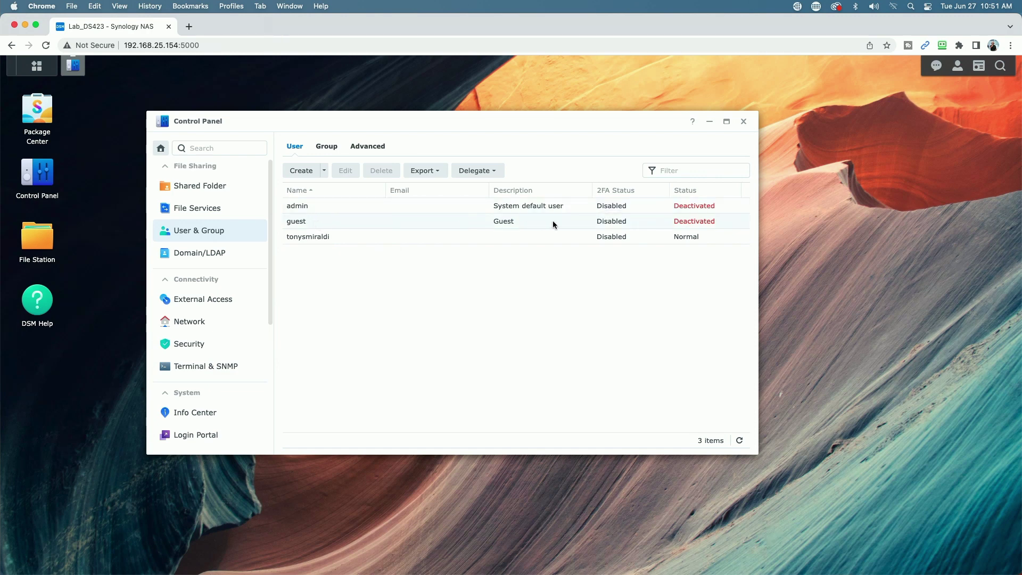
{"action": "left_click", "coordinate": [418, 224]}
{"action": "left_click", "coordinate": [345, 171]}
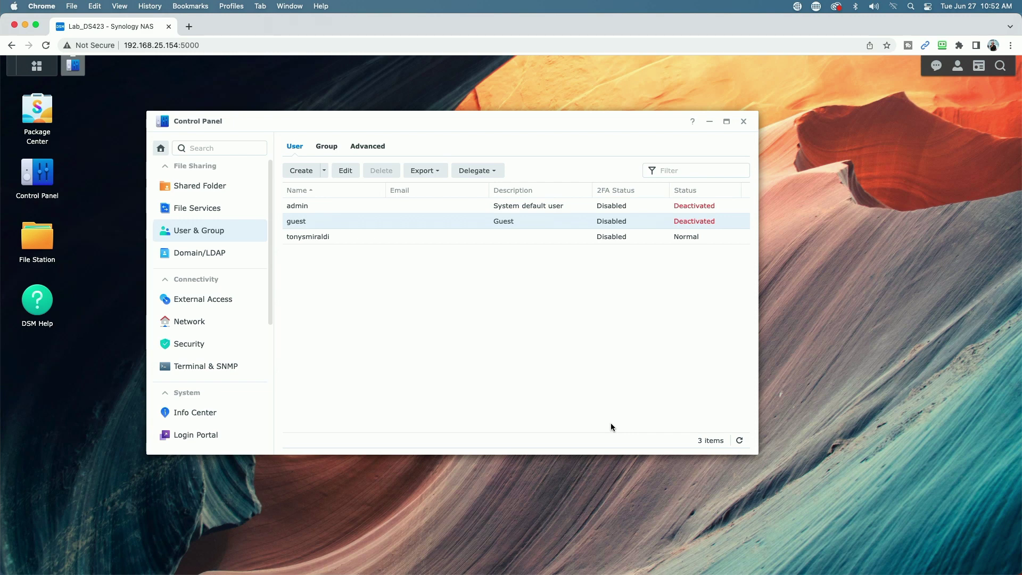
In the password policy, set minimum length to 16, require special characters, and exclude common passwords
{"action": "left_click", "coordinate": [369, 147]}
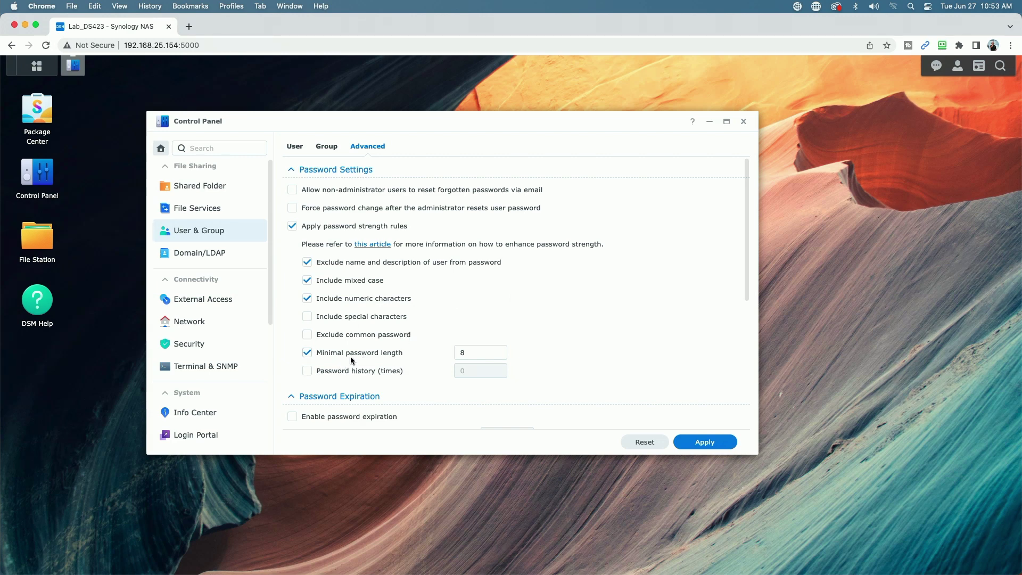
{"action": "double_click", "coordinate": [463, 353]}
{"action": "type", "text": "16"}
{"action": "left_click", "coordinate": [308, 318]}
{"action": "left_click", "coordinate": [308, 337]}
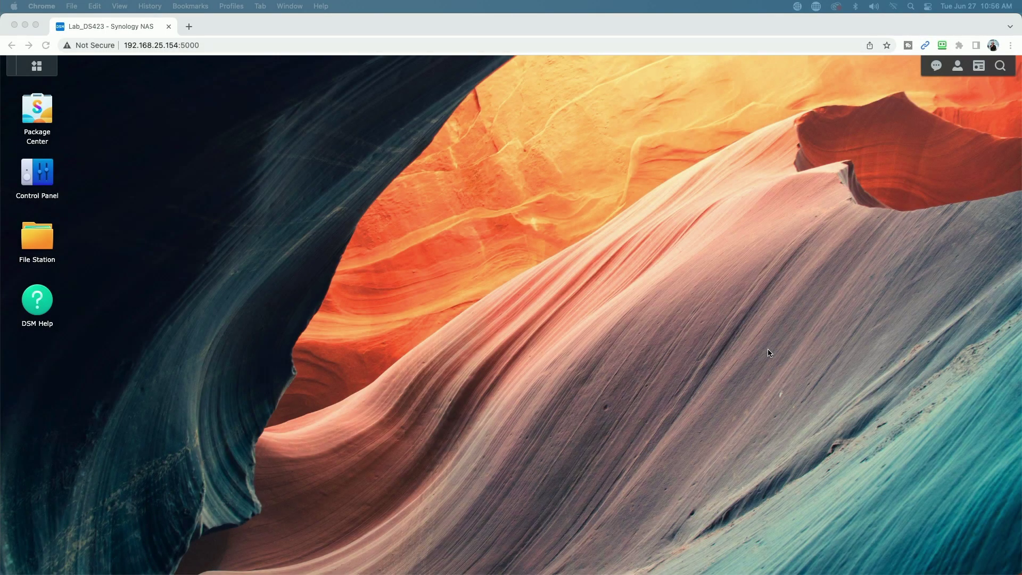
Reopen Control Panel from the desktop and go to the Security tile
{"action": "left_click", "coordinate": [40, 176]}
{"action": "left_click", "coordinate": [40, 176]}
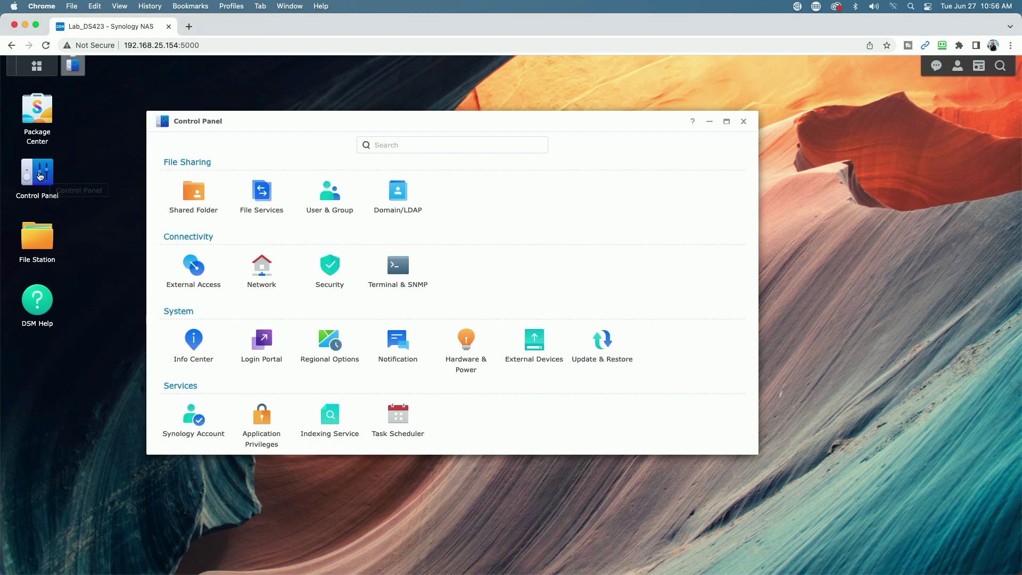
{"action": "left_click", "coordinate": [329, 269]}
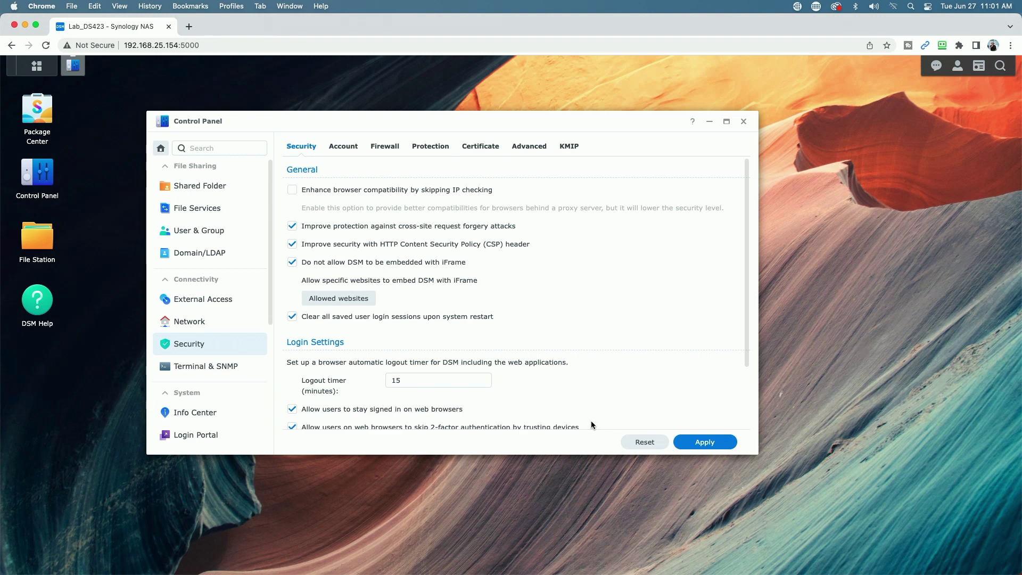
In Terminal & SNMP, enable and apply SSH on port 22, accept the warning, then disable it again
{"action": "left_click", "coordinate": [186, 364]}
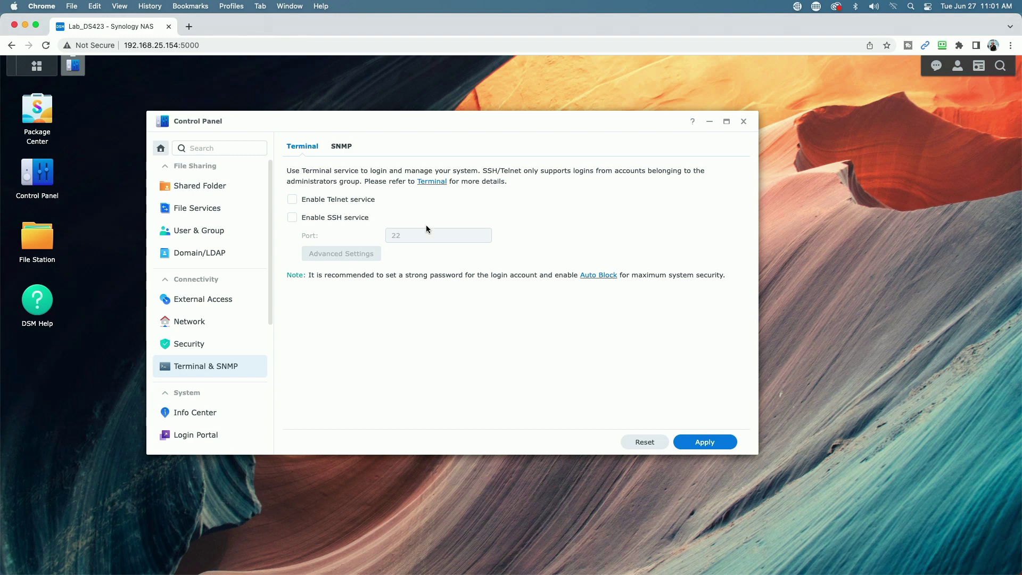
{"action": "left_click", "coordinate": [292, 216]}
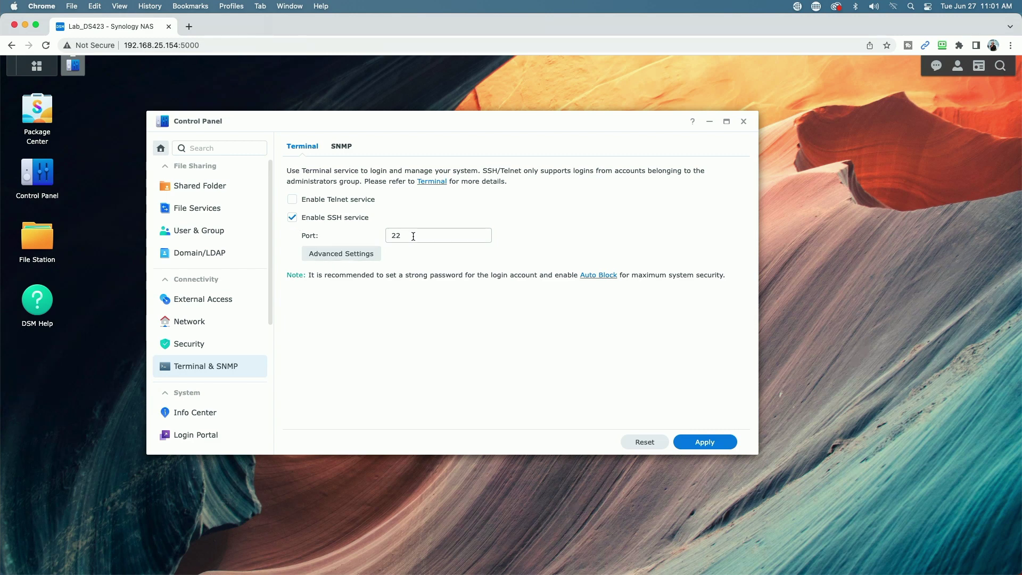
{"action": "left_click", "coordinate": [701, 442]}
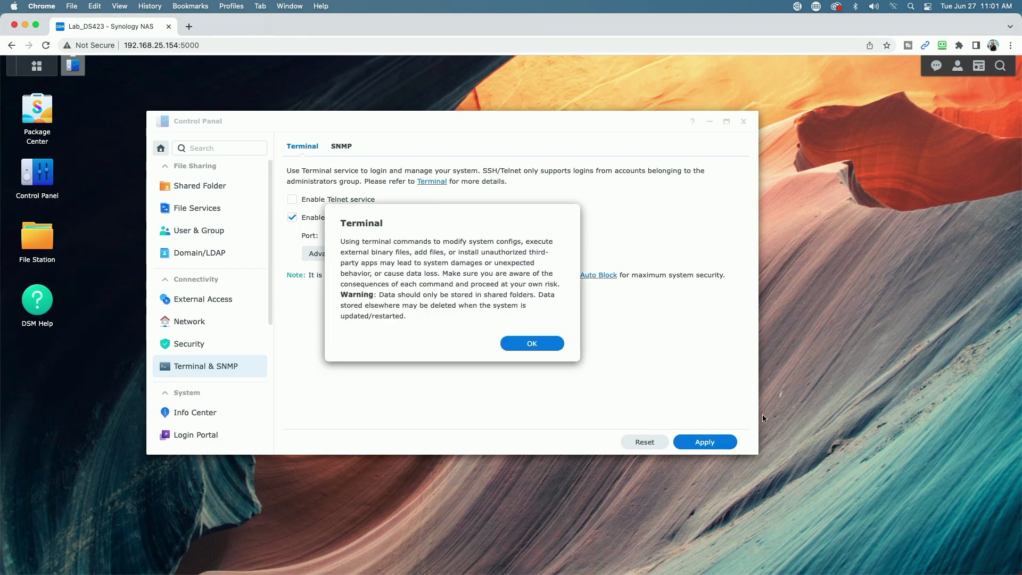
{"action": "left_click", "coordinate": [532, 343]}
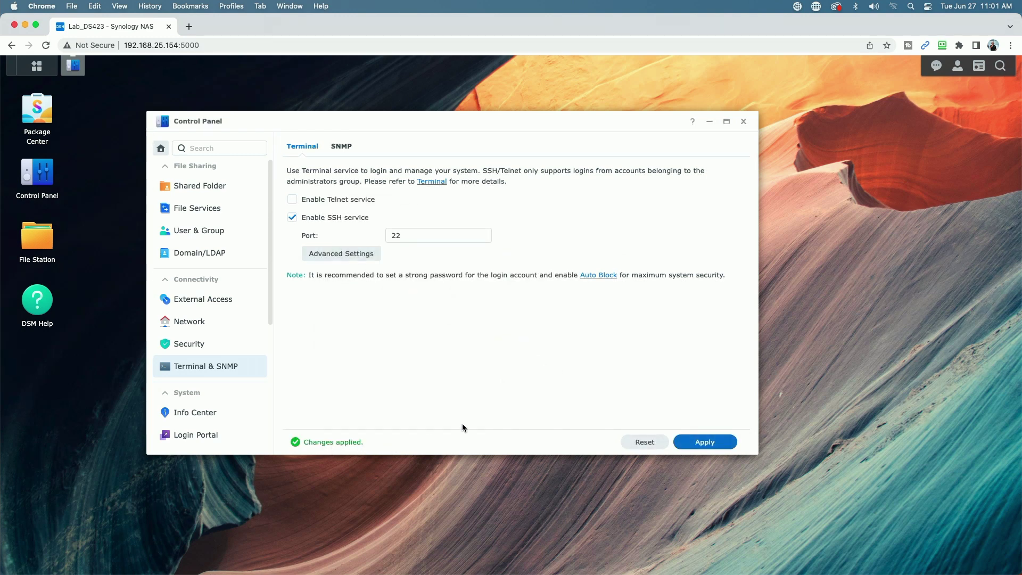
{"action": "left_click", "coordinate": [295, 217]}
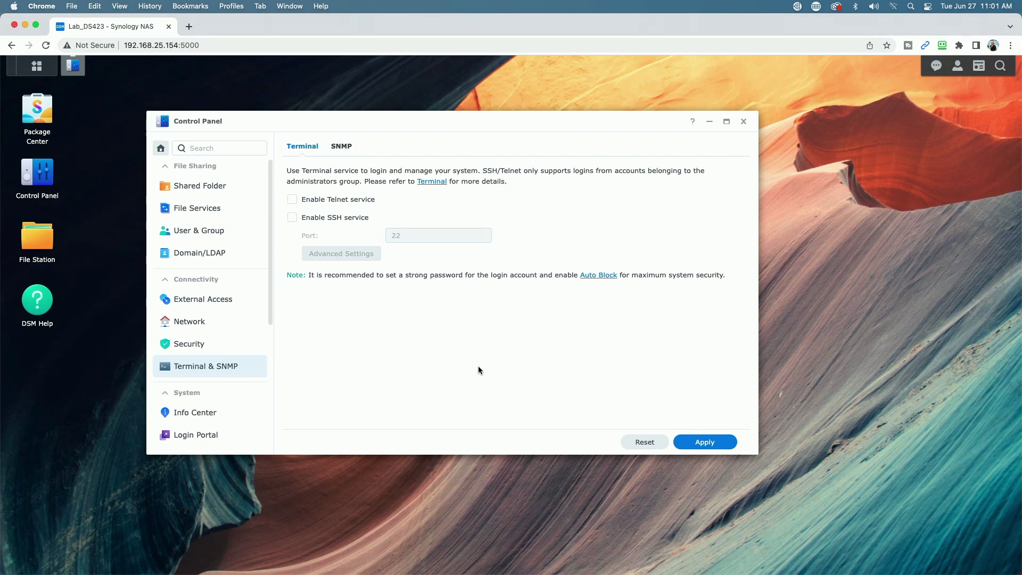
{"action": "left_click", "coordinate": [704, 442]}
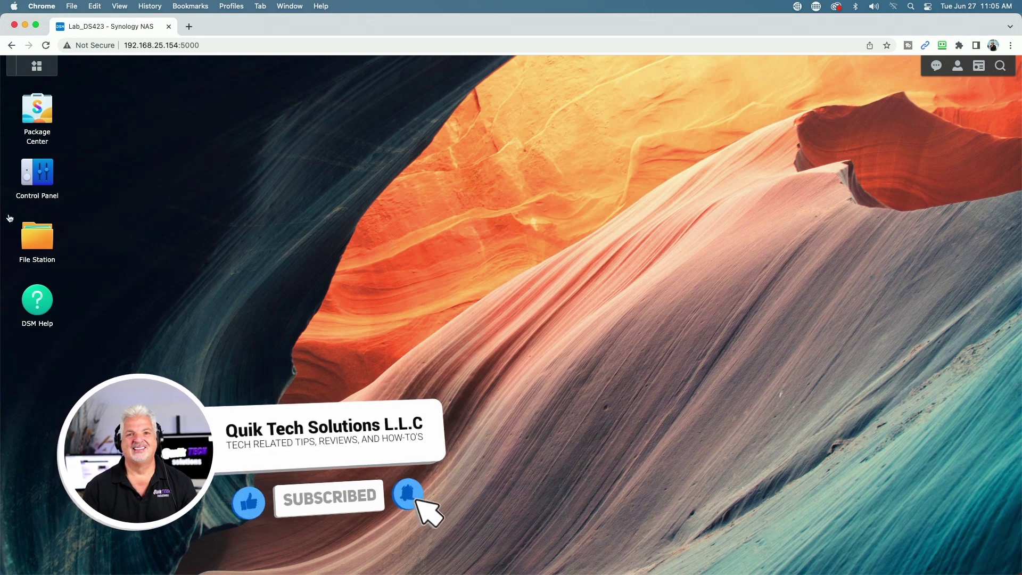
Open Login Portal showing DSM ports 5000 and 5001, and tick the HTTP-to-HTTPS redirect
{"action": "left_click", "coordinate": [42, 179]}
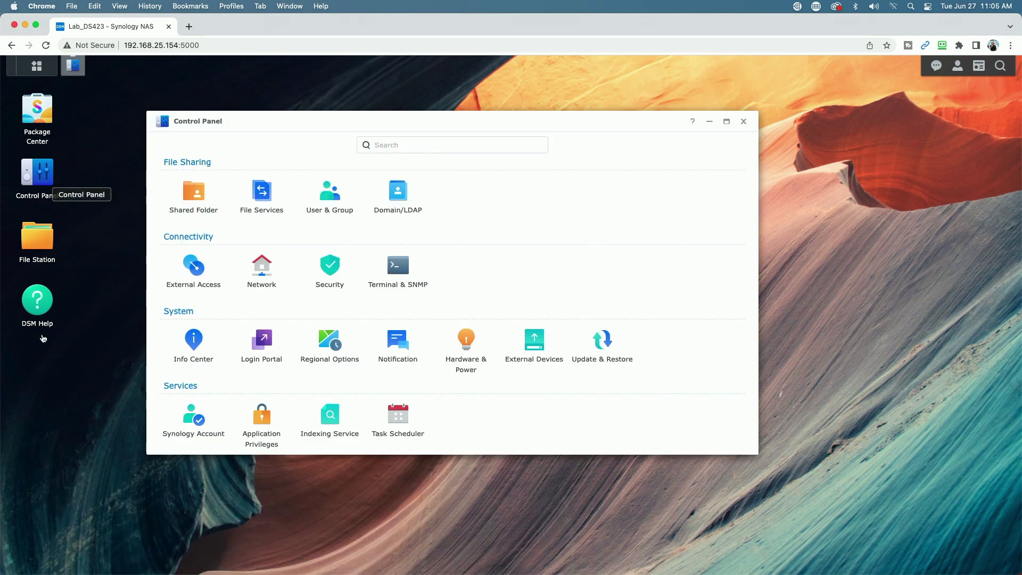
{"action": "left_click", "coordinate": [264, 346]}
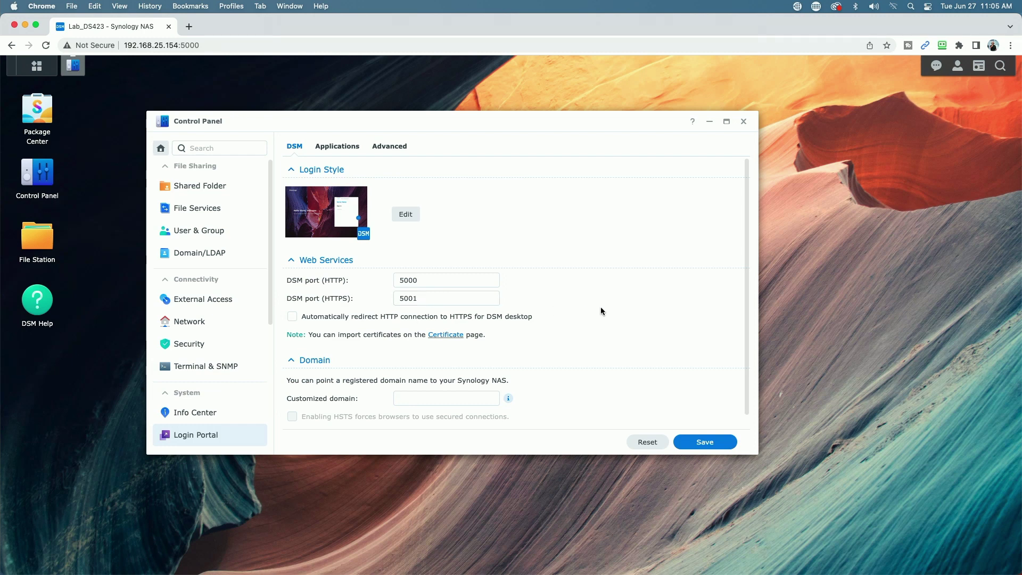
{"action": "left_click", "coordinate": [292, 317]}
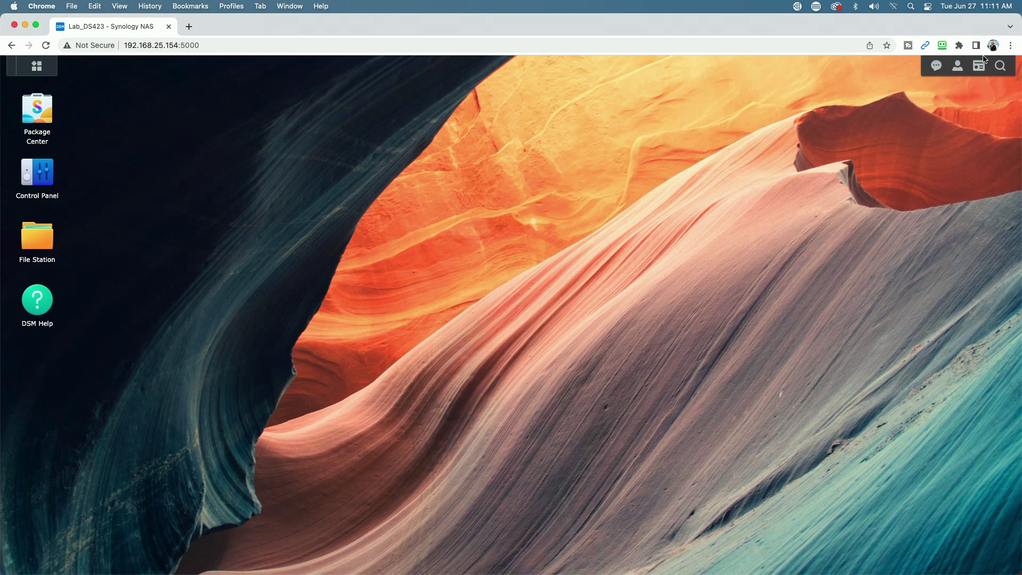
Open the signed-in user's account menu on the desktop
{"action": "left_click", "coordinate": [958, 67]}
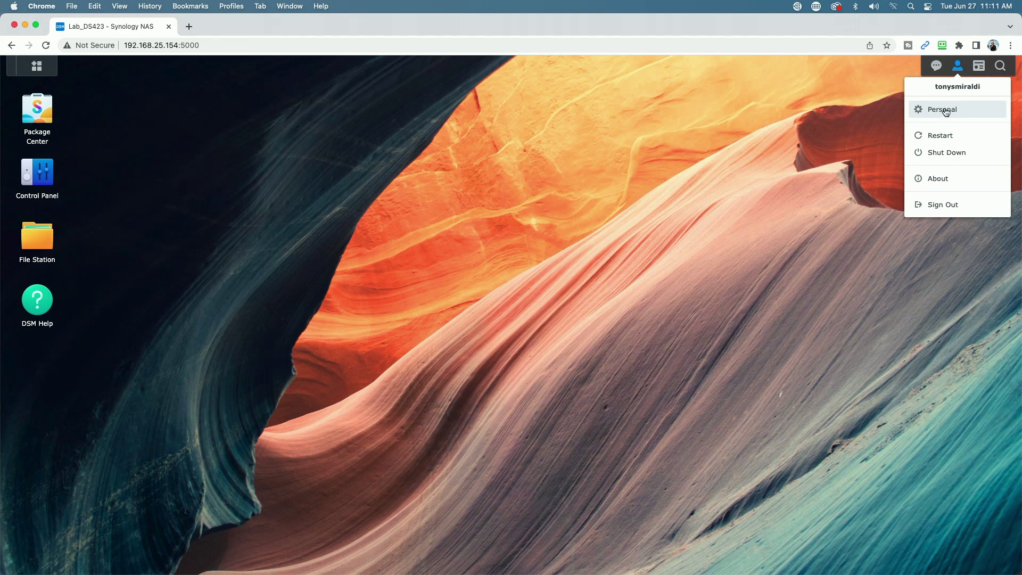
{"action": "left_click", "coordinate": [945, 110]}
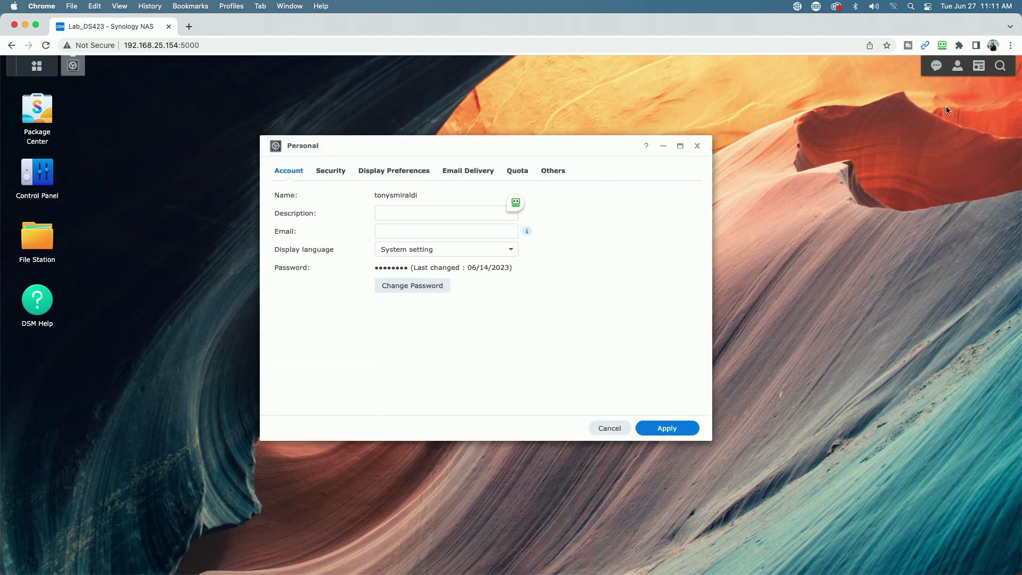
{"action": "left_click", "coordinate": [326, 173]}
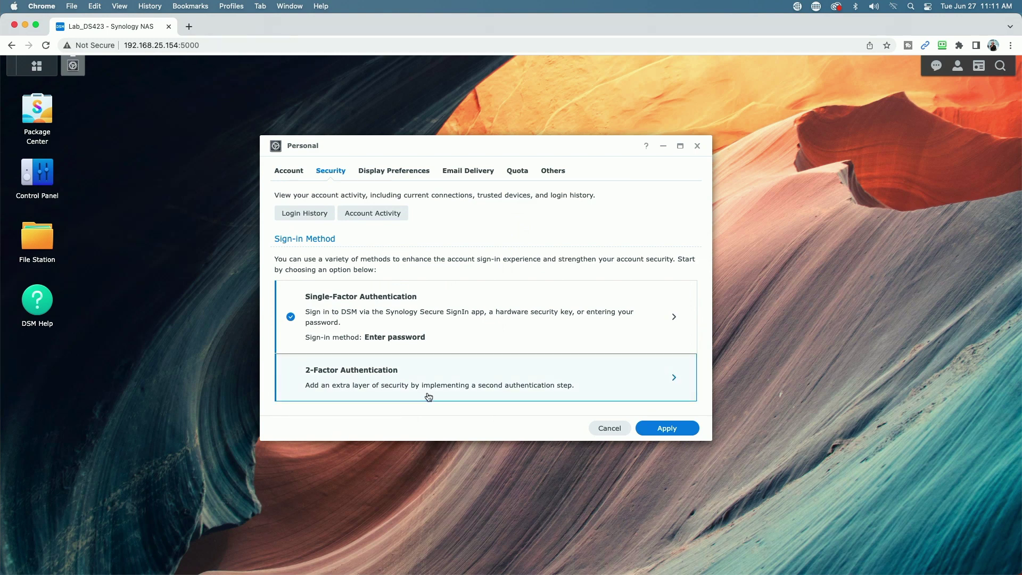
{"action": "left_click", "coordinate": [576, 382]}
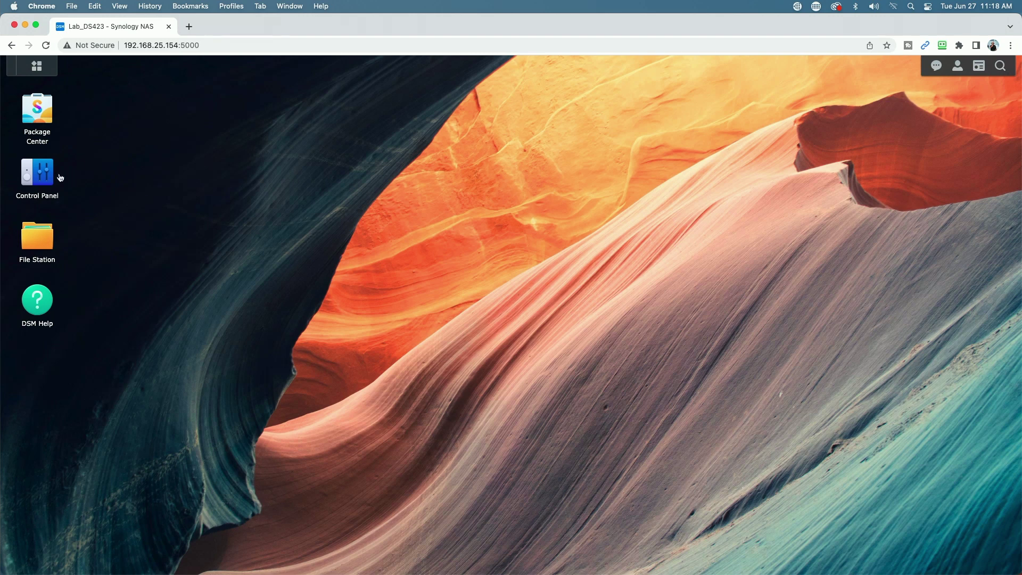
Open Control Panel > Security > Protection, showing auto block at 10 failed logins within 5 minutes
{"action": "left_click", "coordinate": [44, 181]}
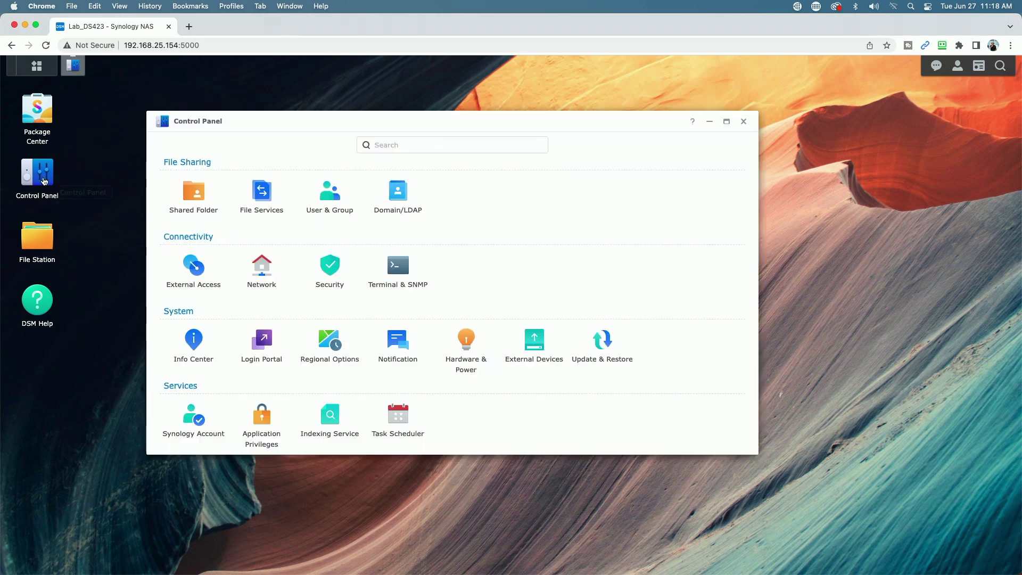
{"action": "left_click", "coordinate": [329, 269]}
{"action": "left_click", "coordinate": [432, 149]}
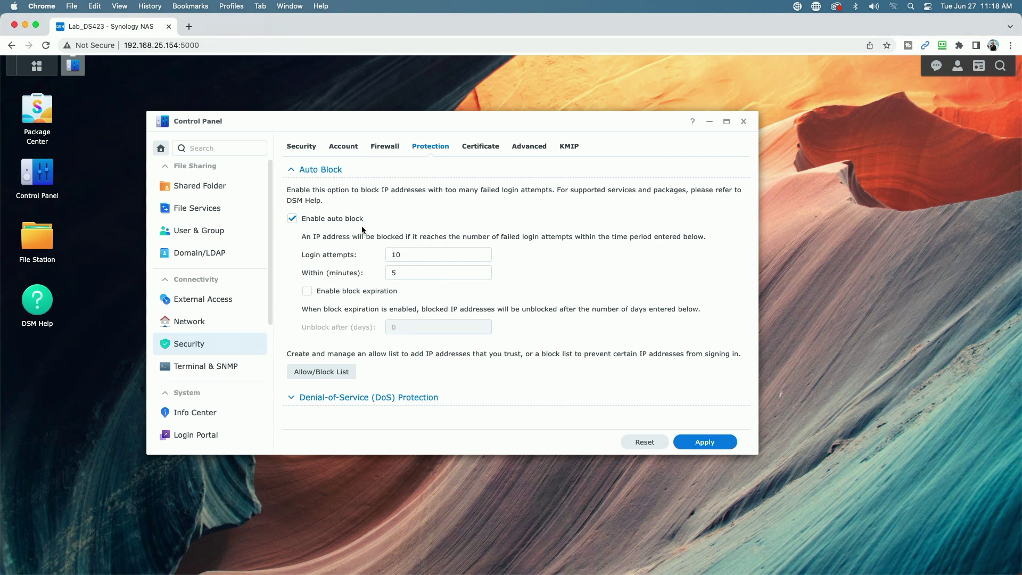
Set auto block to 8 login attempts within 2 minutes and apply, leaving block expiration unchecked
{"action": "double_click", "coordinate": [414, 255]}
{"action": "type", "text": "8"}
{"action": "key", "text": "Tab"}
{"action": "type", "text": "2"}
{"action": "left_click", "coordinate": [703, 442]}
{"action": "left_click", "coordinate": [307, 292]}
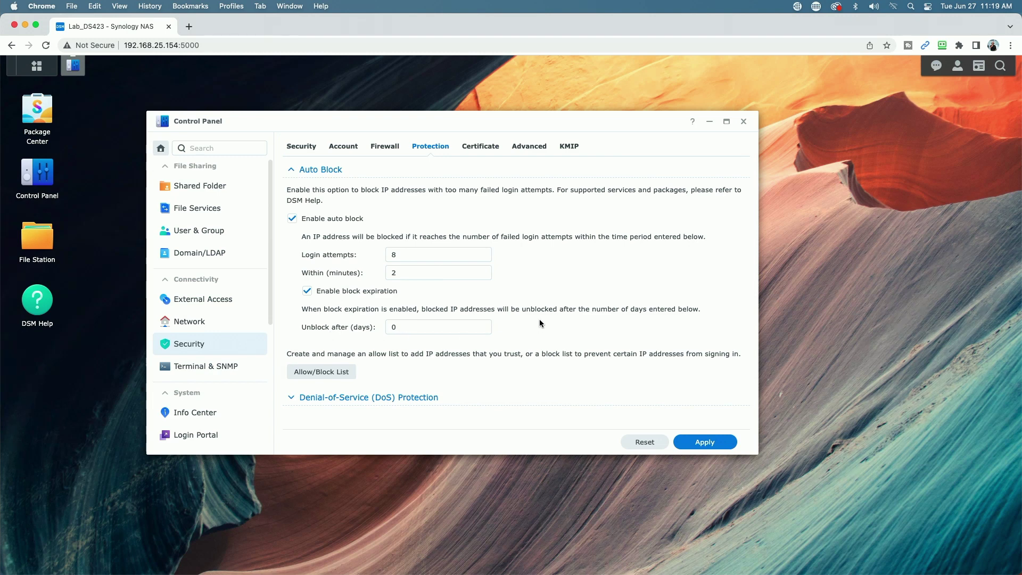
{"action": "left_click", "coordinate": [307, 291]}
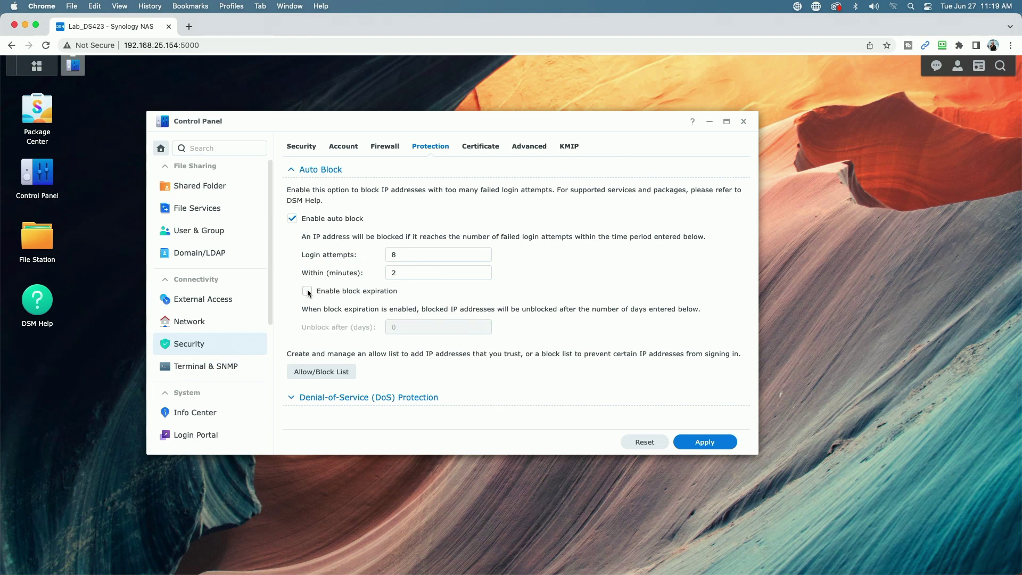
Open the Allow/Block List and view the empty Block List
{"action": "left_click", "coordinate": [340, 372]}
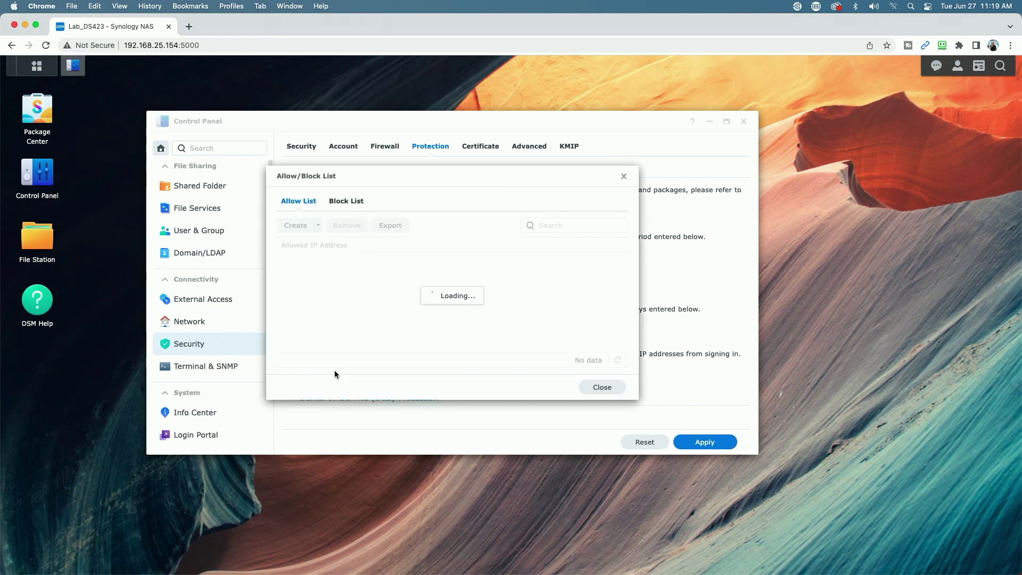
{"action": "left_click", "coordinate": [345, 202]}
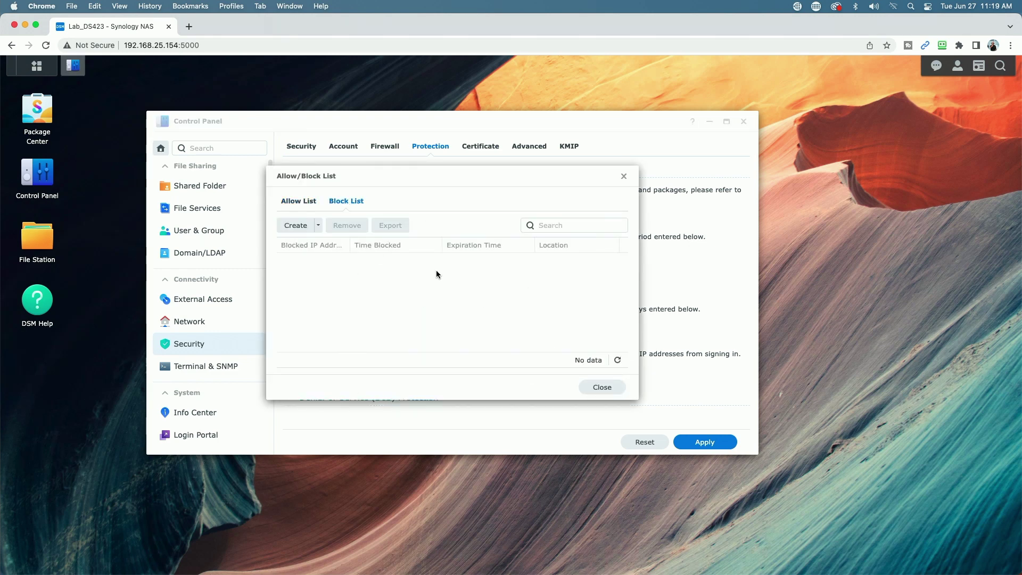